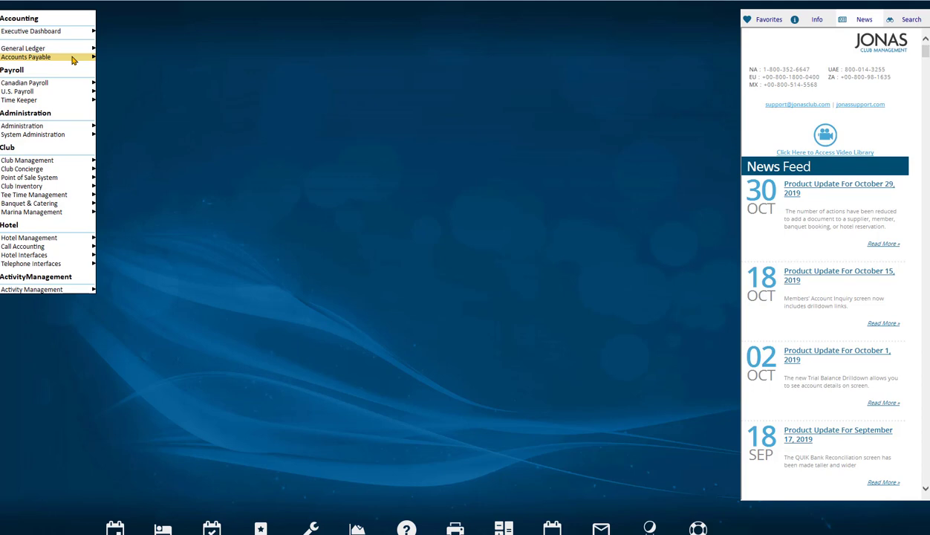
Open Accounts Payable Edit Invoice Information for company 01 Jonas Golf & Country Club
left_click(73, 60)
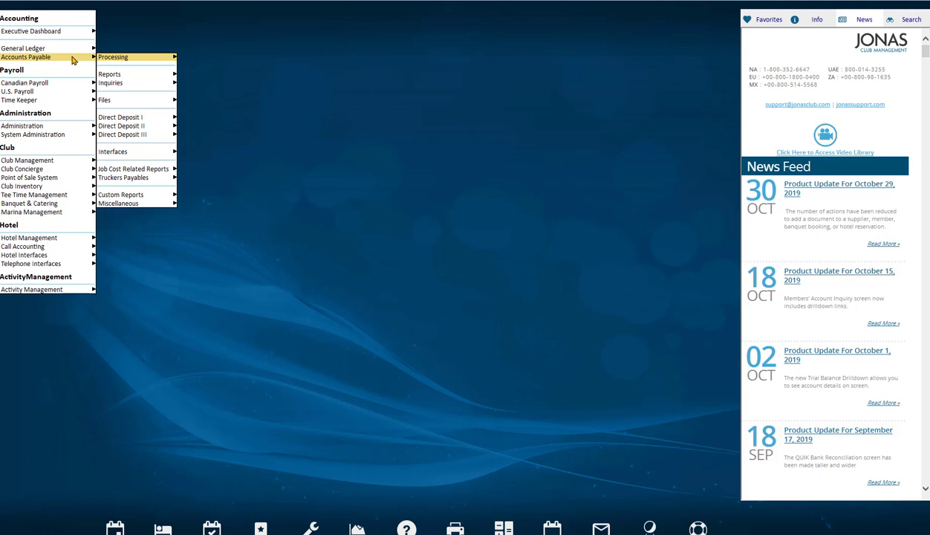
left_click(127, 59)
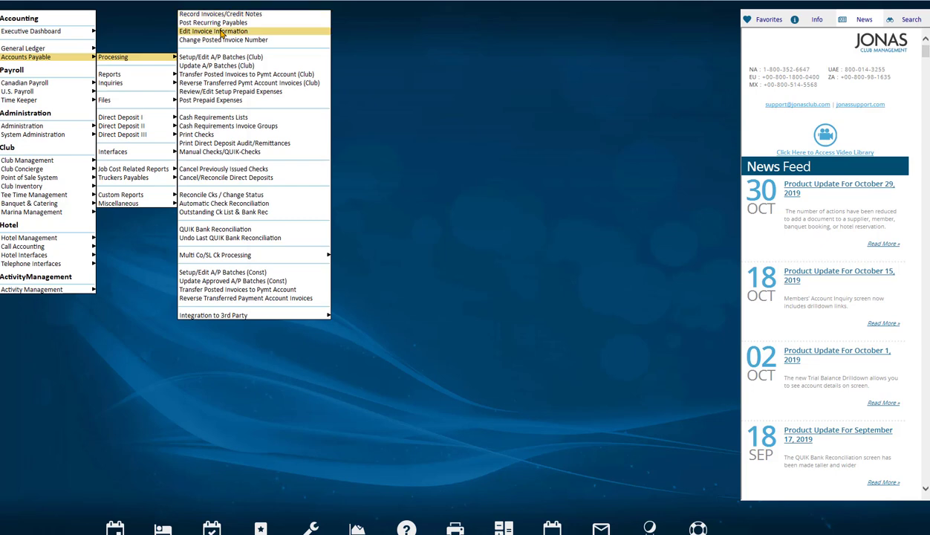
left_click(220, 34)
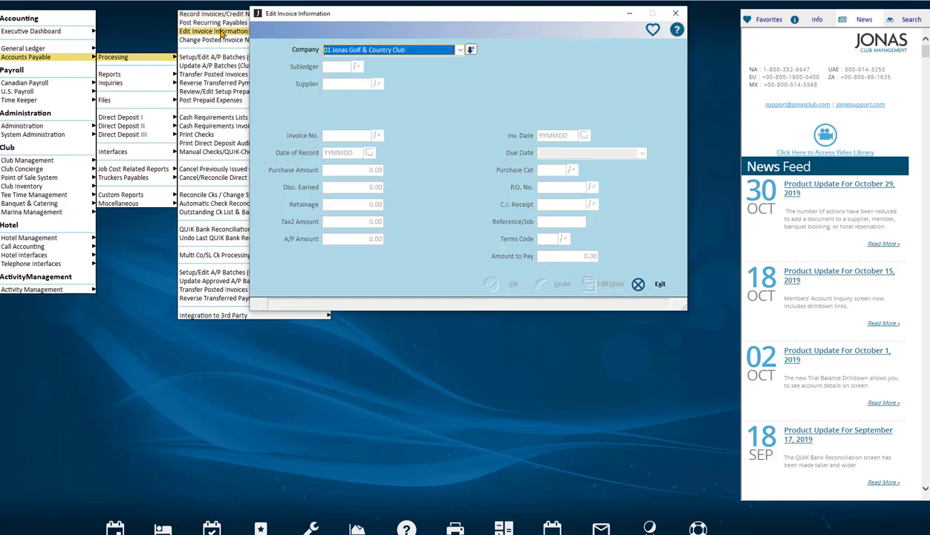
key("Return")
key("Return")
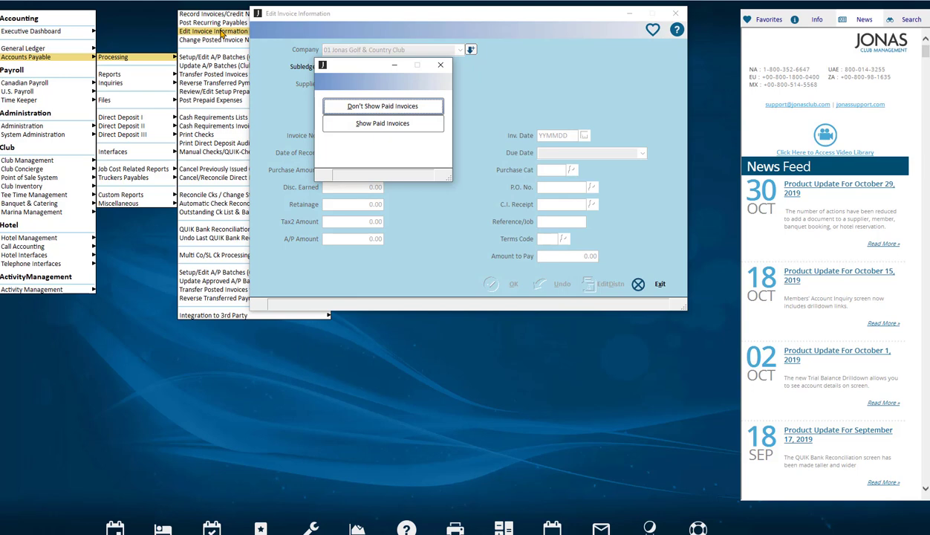
Include paid invoices and select supplier AMTREX (Amtrak Express Parcels Ltd)
left_click(437, 130)
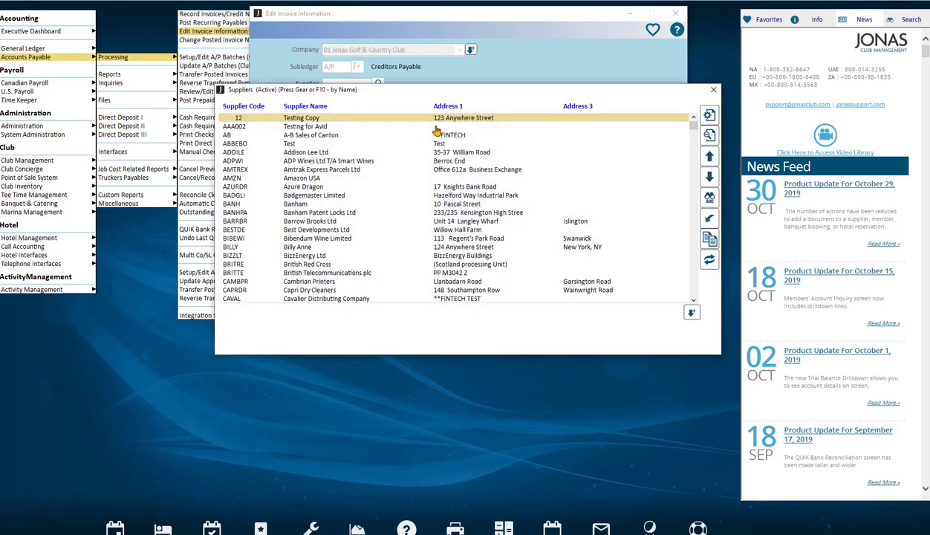
key("Down")
key("Down")
key("Down")
key("Down")
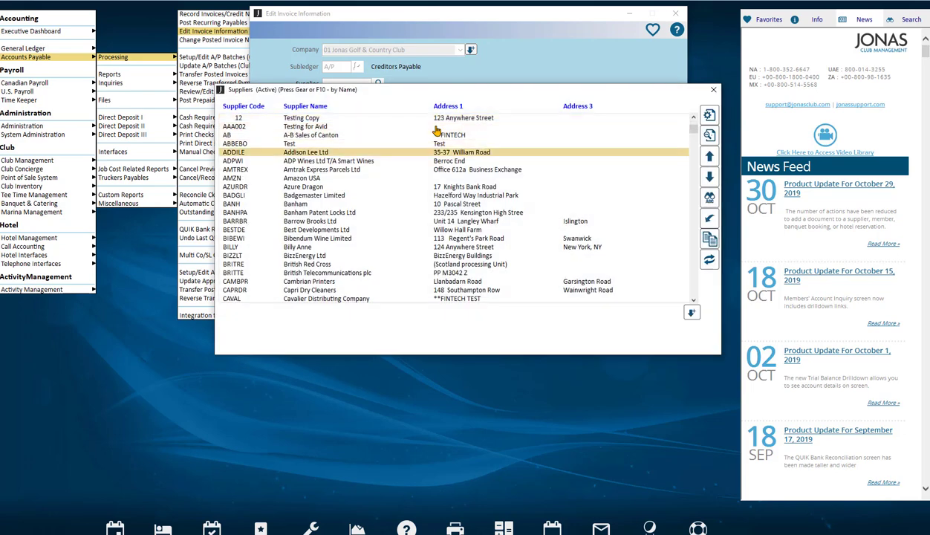
key("Down")
key("Down")
key("Return")
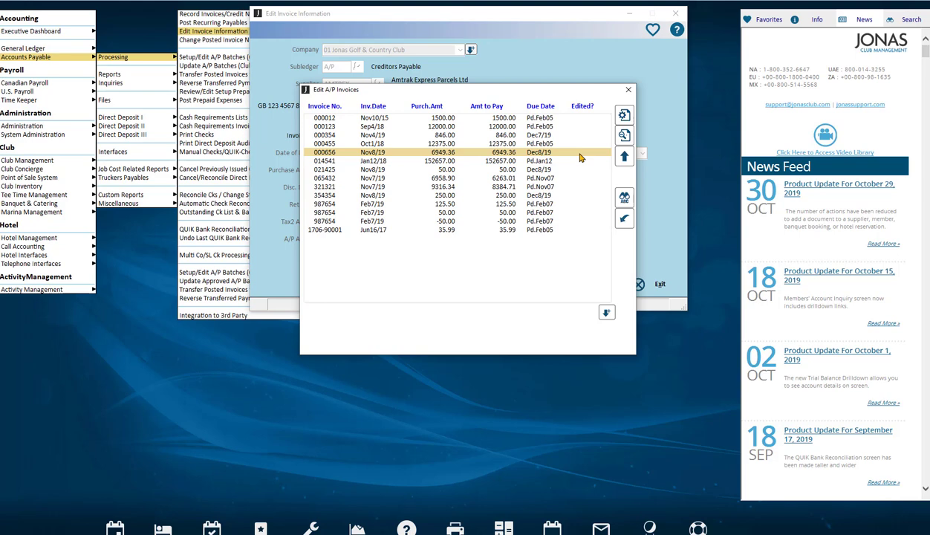
Change invoice 000656's date from Nov 8/19 to November 1, 2019
double_click(581, 153)
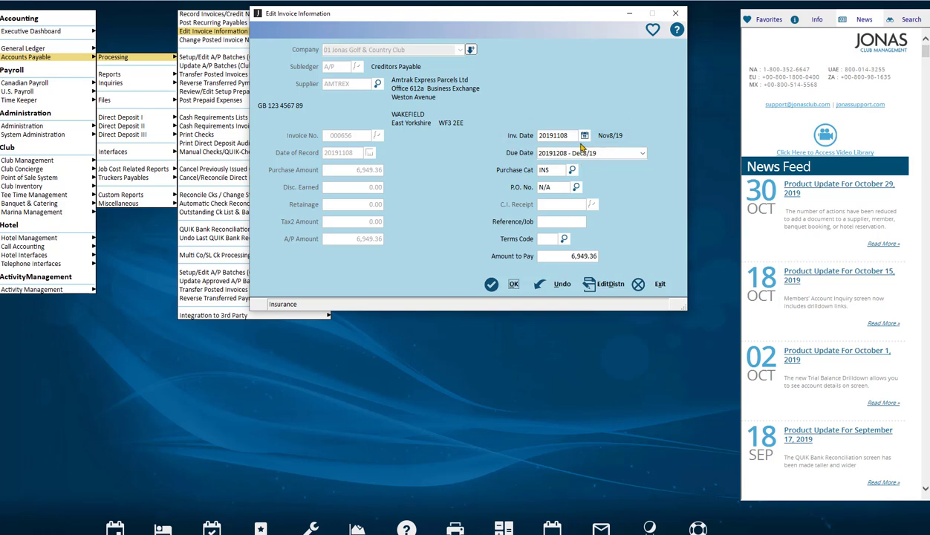
left_click(584, 136)
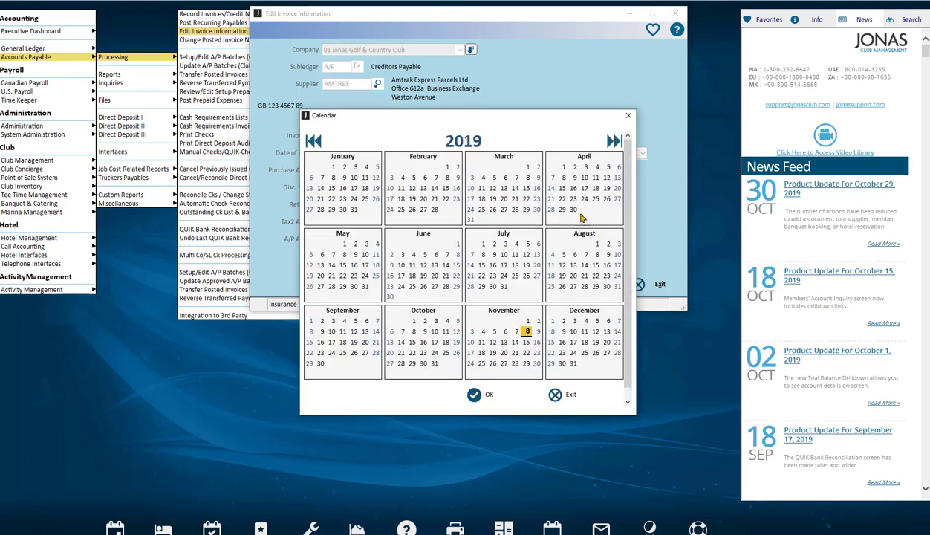
double_click(527, 322)
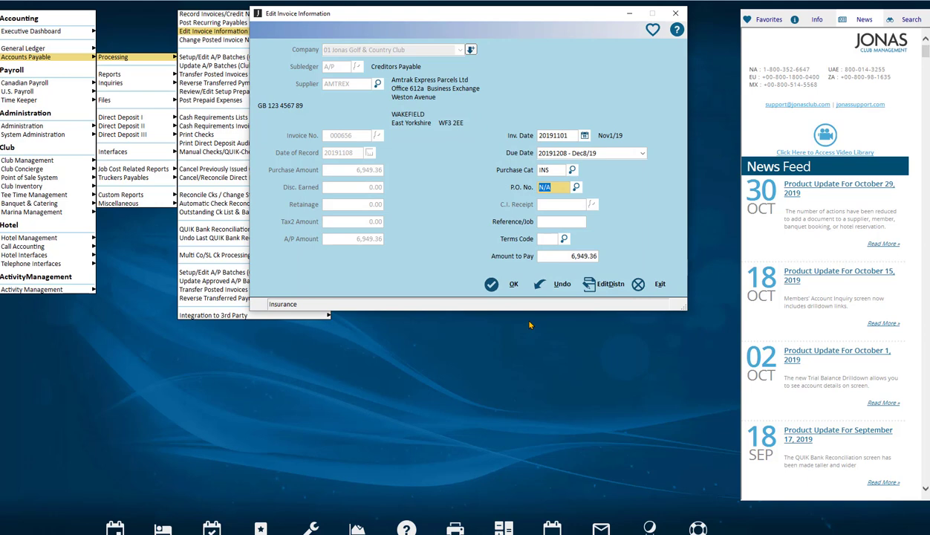
left_click(573, 170)
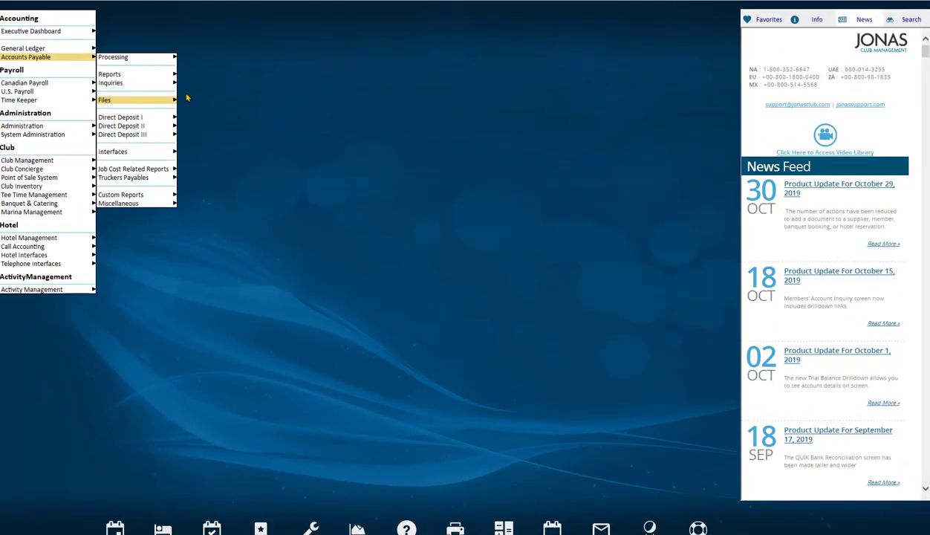
Check the A/P subledger's user options to confirm Track Purchase Category is enabled
left_click(170, 102)
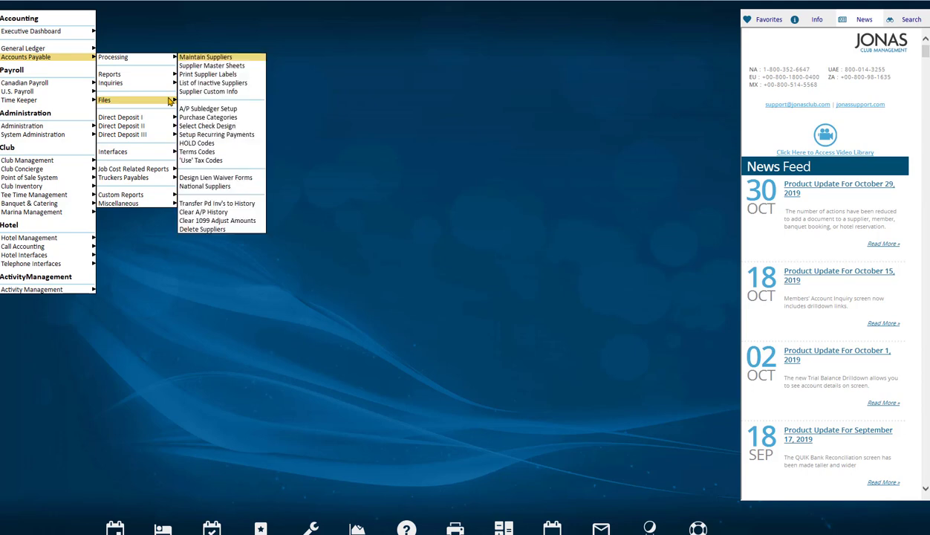
left_click(210, 110)
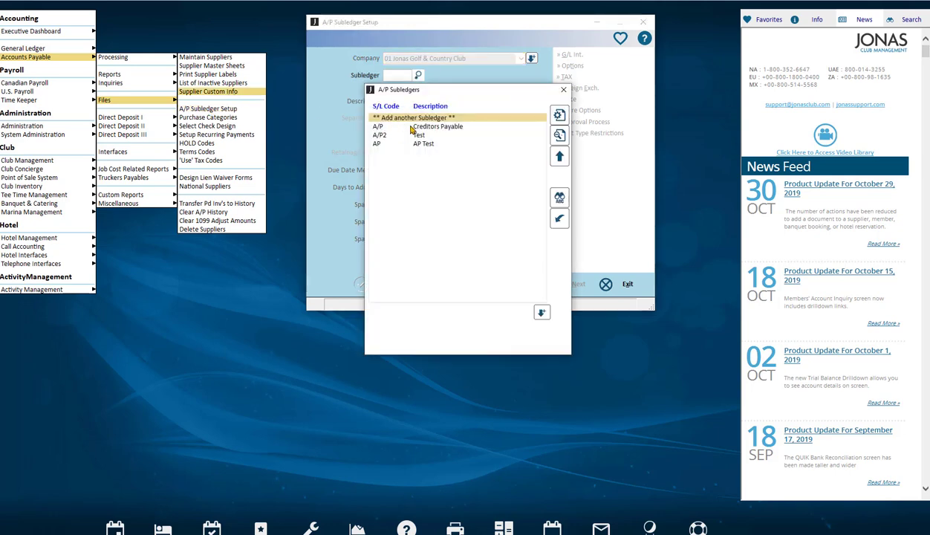
double_click(419, 129)
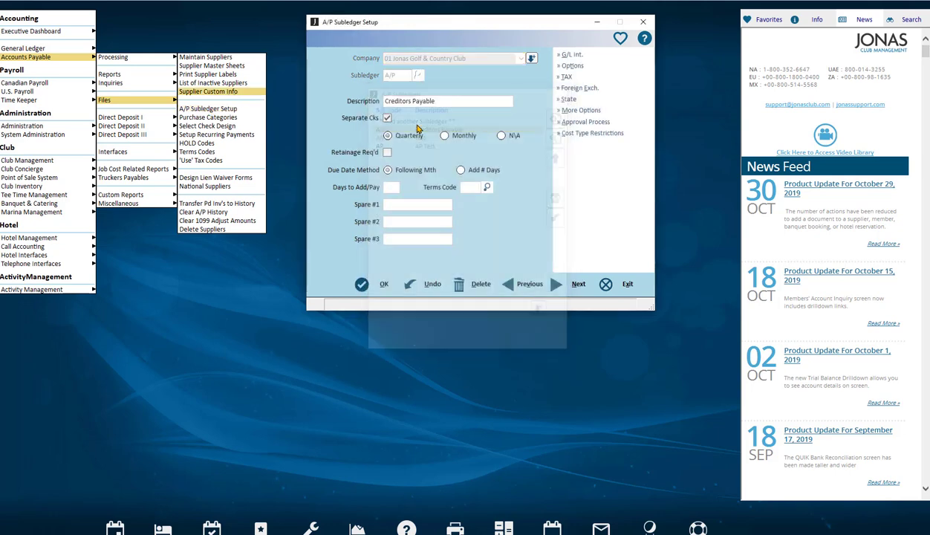
left_click(578, 69)
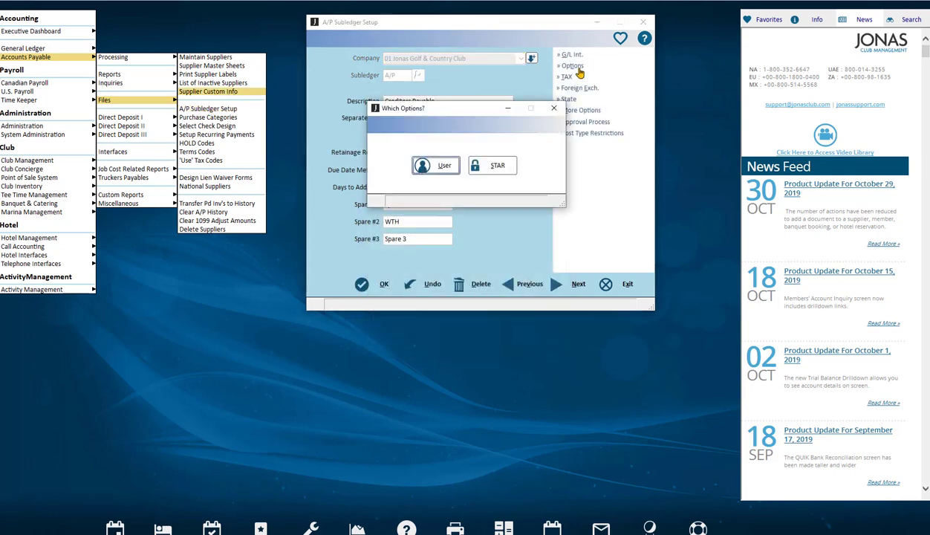
left_click(444, 168)
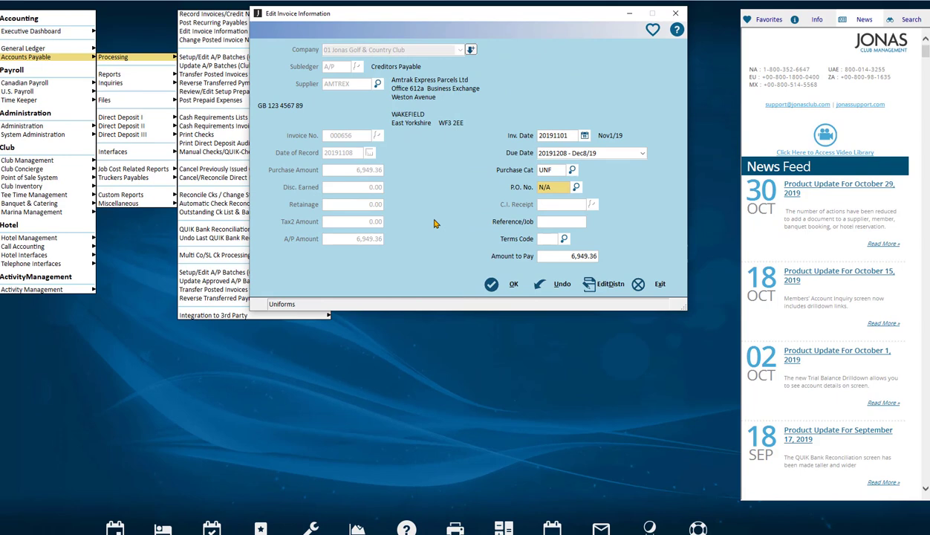
Save invoice 000656 and send the batch's preview audit trail to PDF
left_click(500, 287)
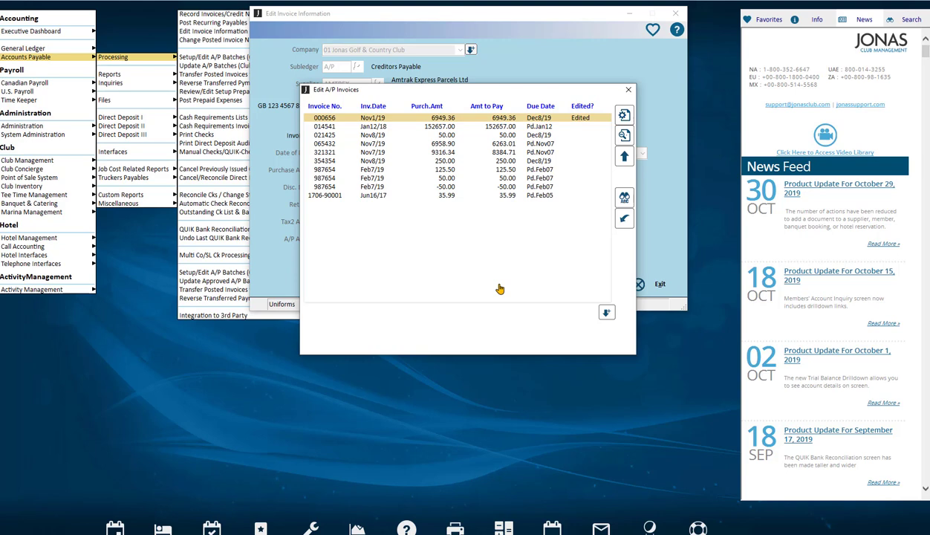
key("Escape")
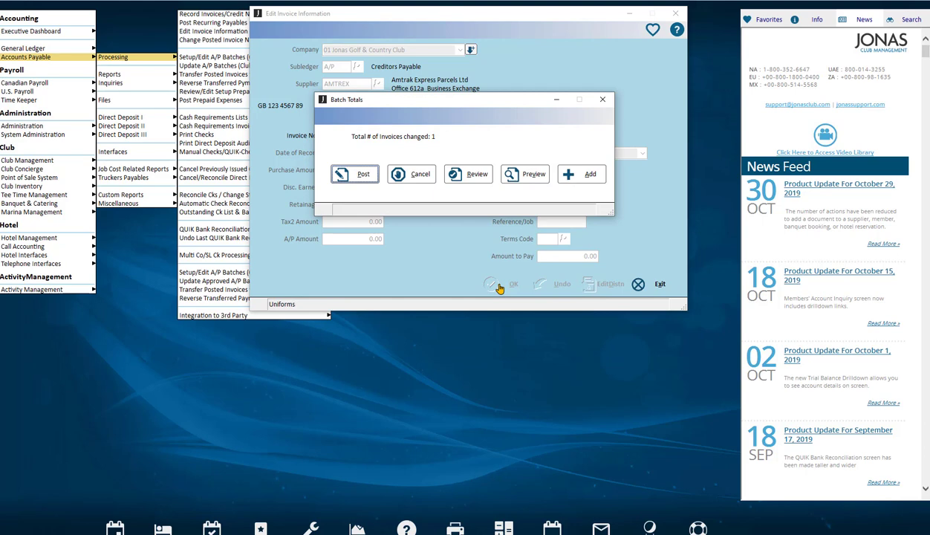
left_click(514, 178)
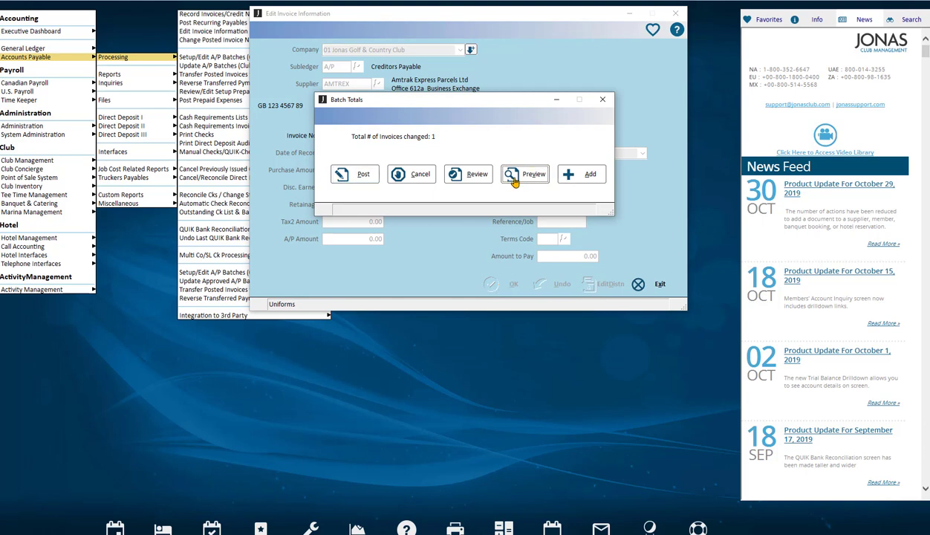
left_click(400, 113)
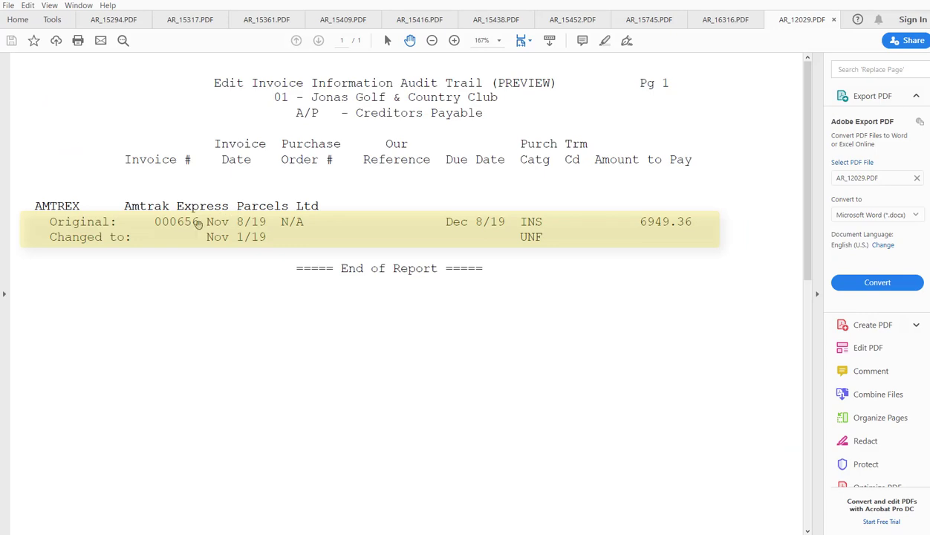
Close the reviewed audit trail preview in Acrobat Reader
key("alt+F4")
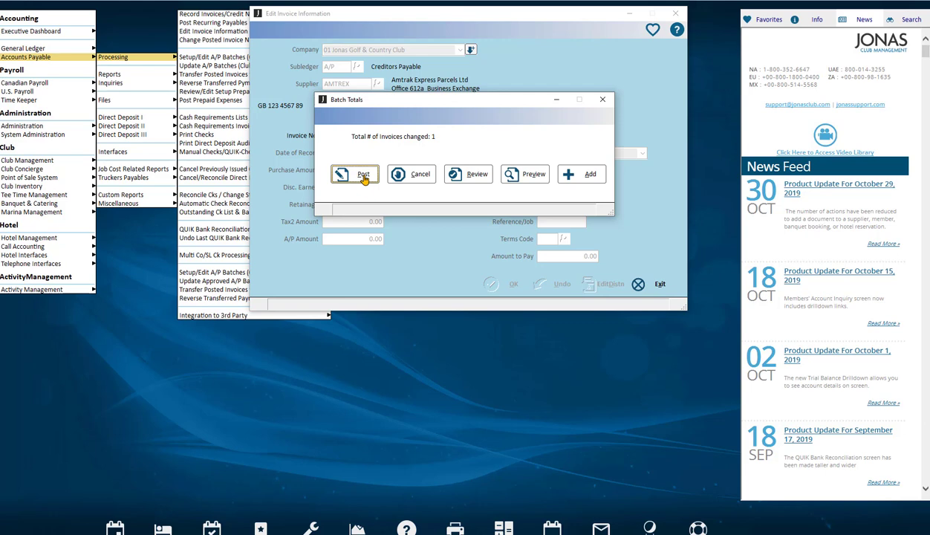
Post the one-invoice batch and produce audit trail PJ0057 as a PDF
left_click(363, 176)
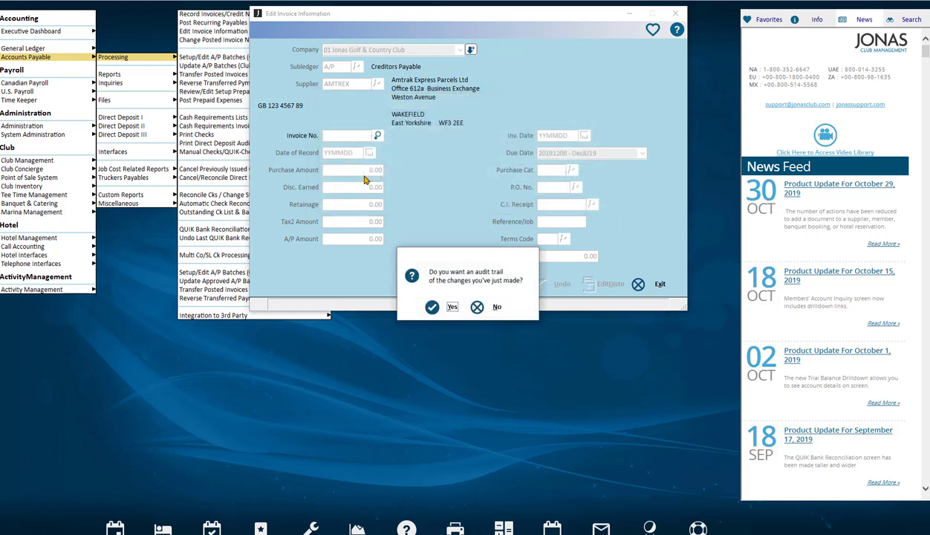
left_click(442, 314)
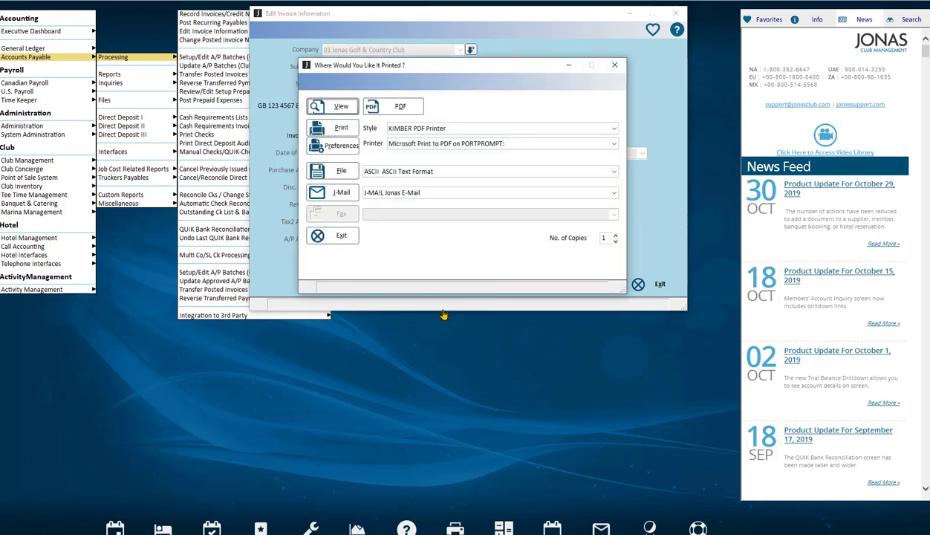
left_click(400, 108)
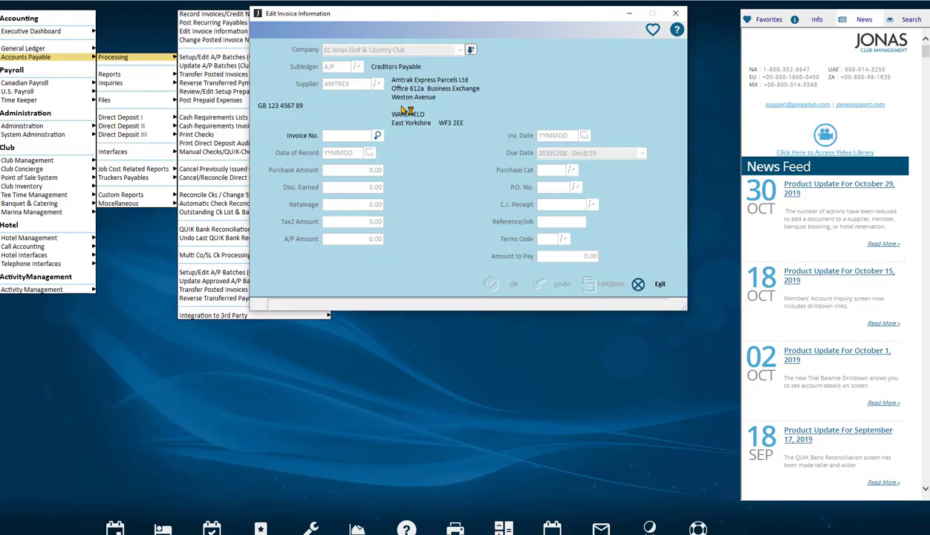